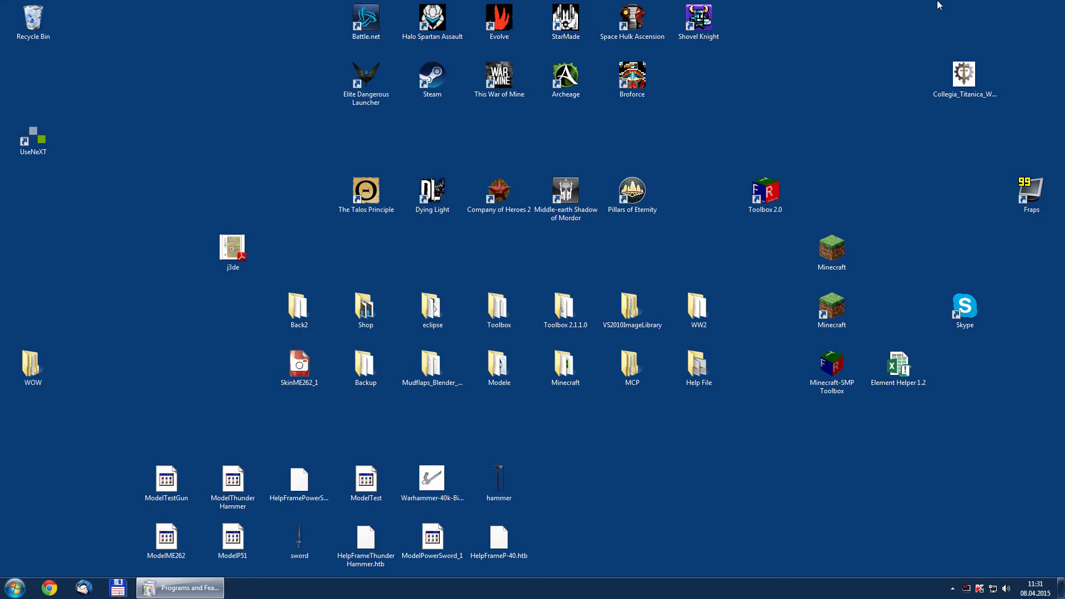
Launch Toolbox 2.0 maximized and open the Package Explorer listing the nine packages.
{"action": "double_click", "coordinate": [772, 191]}
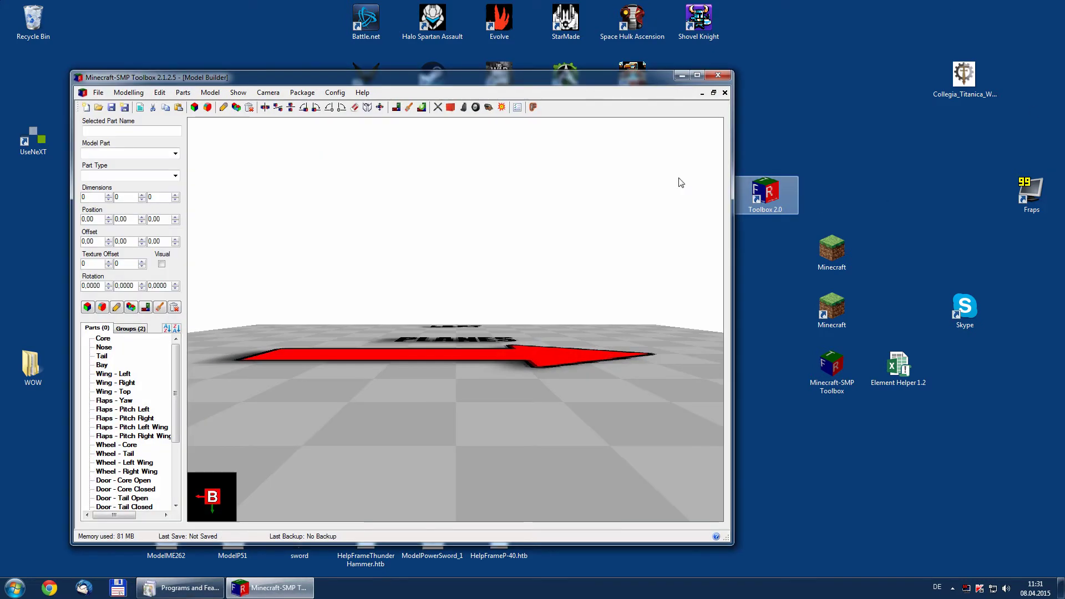
{"action": "double_click", "coordinate": [473, 77]}
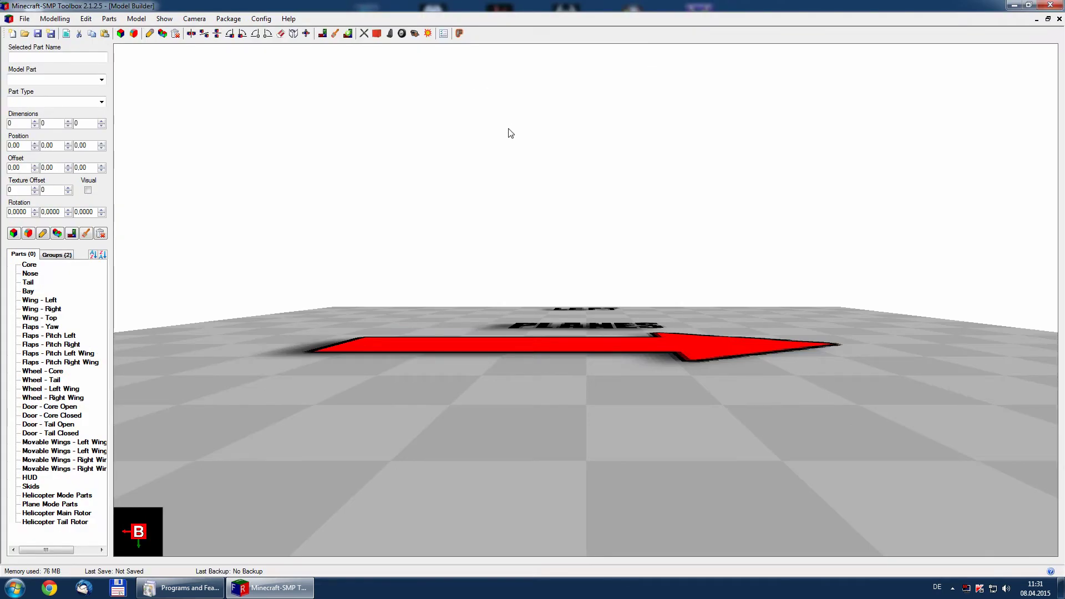
{"action": "left_click", "coordinate": [228, 19]}
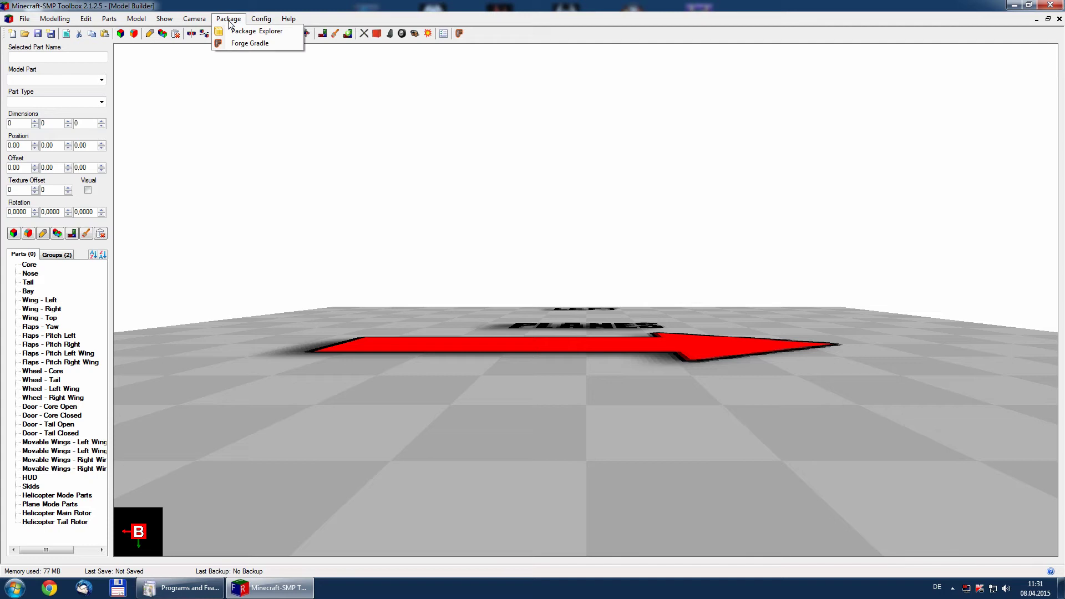
{"action": "left_click", "coordinate": [247, 32]}
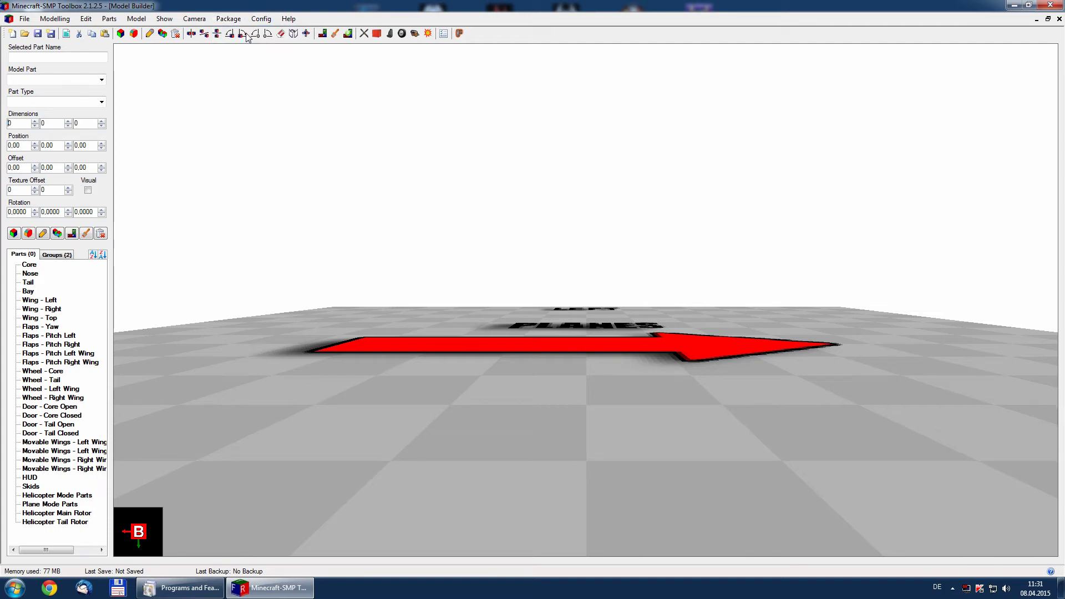
{"action": "left_click_drag", "start_coordinate": [258, 111], "coordinate": [472, 81]}
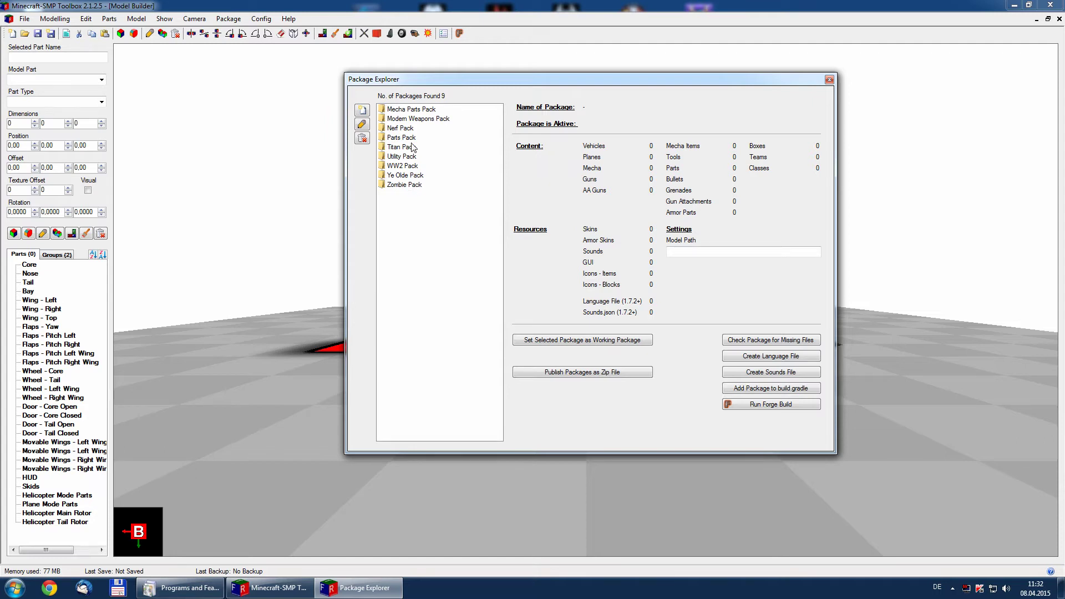
{"action": "left_click", "coordinate": [414, 111]}
{"action": "left_click", "coordinate": [407, 130]}
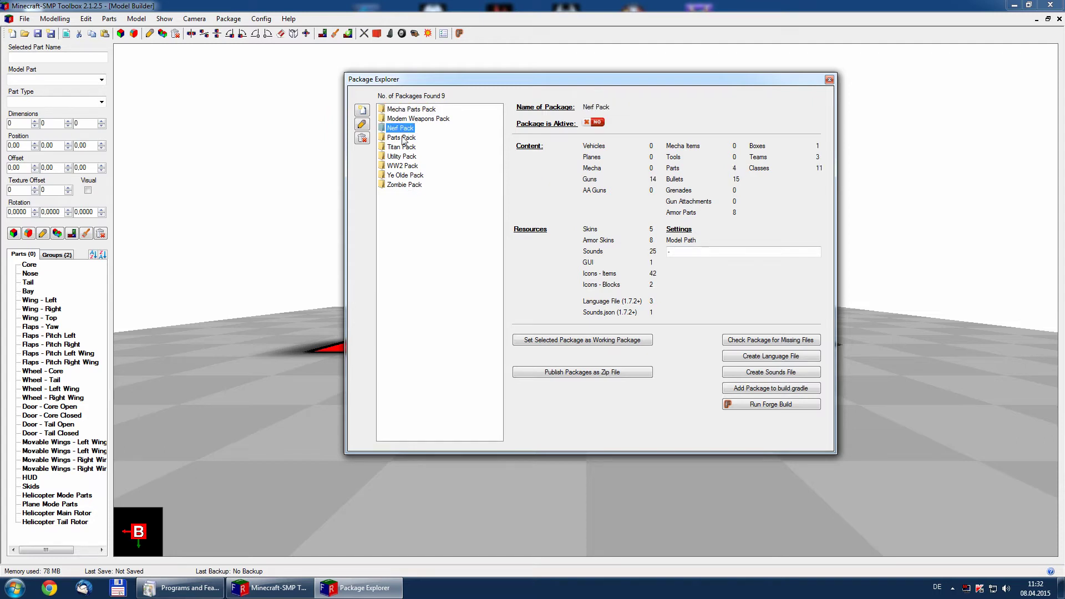
{"action": "left_click", "coordinate": [403, 158]}
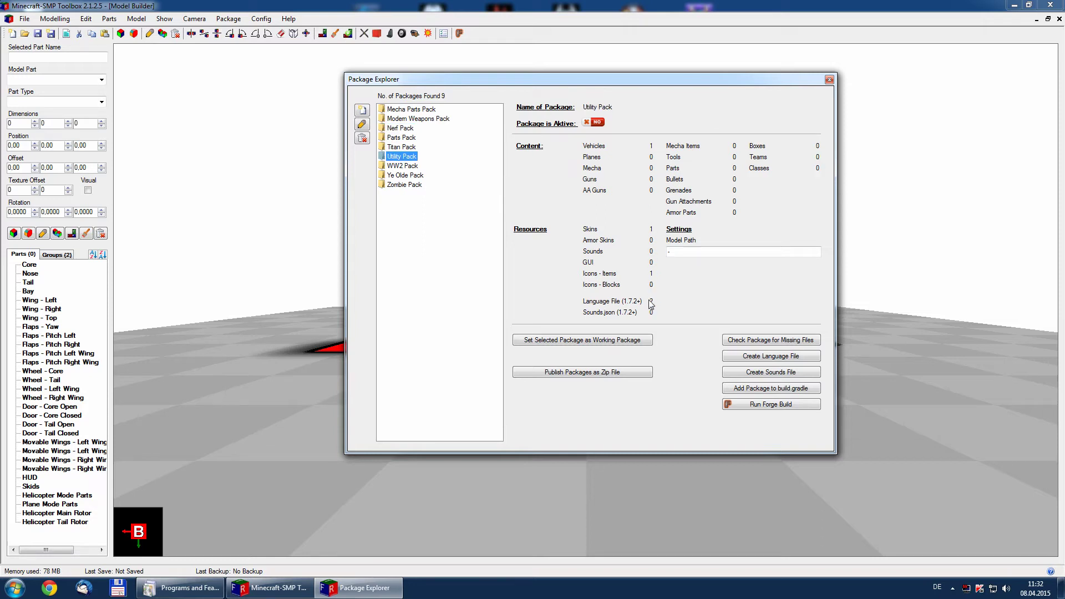
{"action": "left_click", "coordinate": [406, 167]}
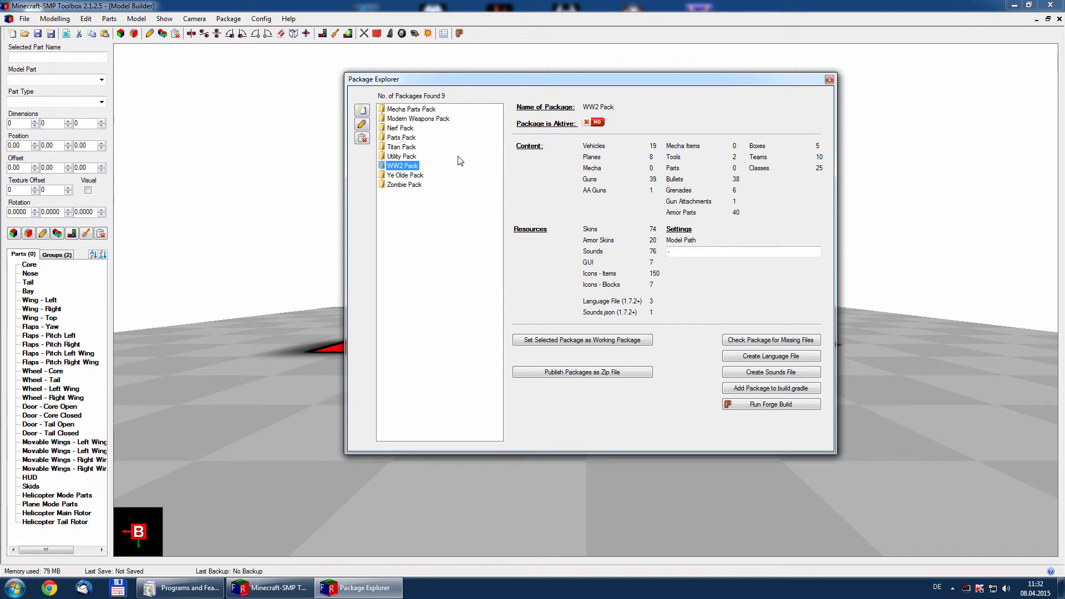
Add a package named 'Test Package' with Vehicles, Planes, Guns and Bullets content.
{"action": "left_click", "coordinate": [362, 110]}
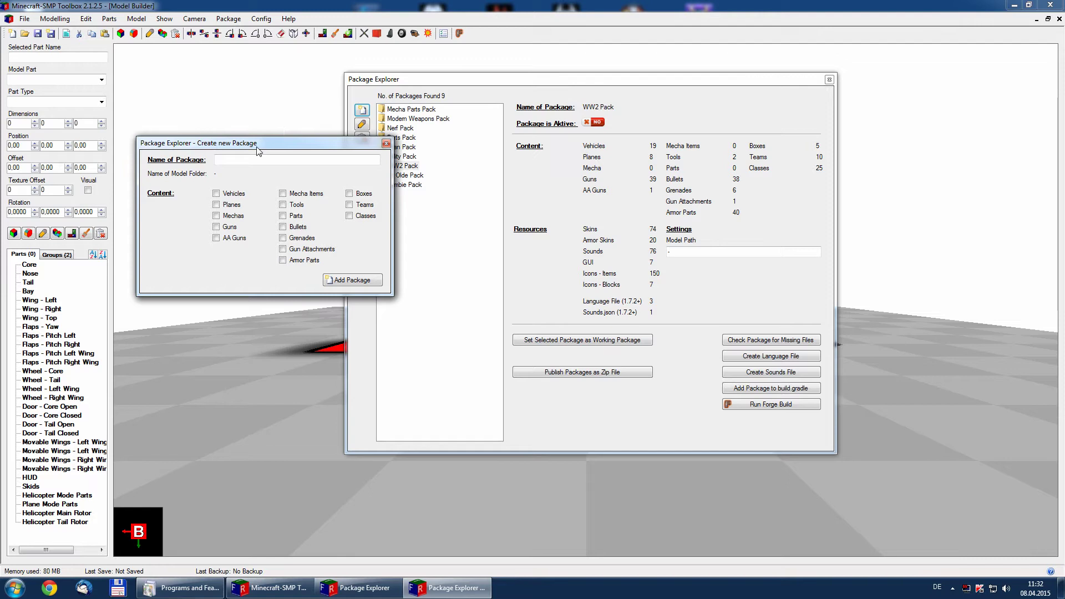
{"action": "left_click_drag", "start_coordinate": [292, 149], "coordinate": [536, 149]}
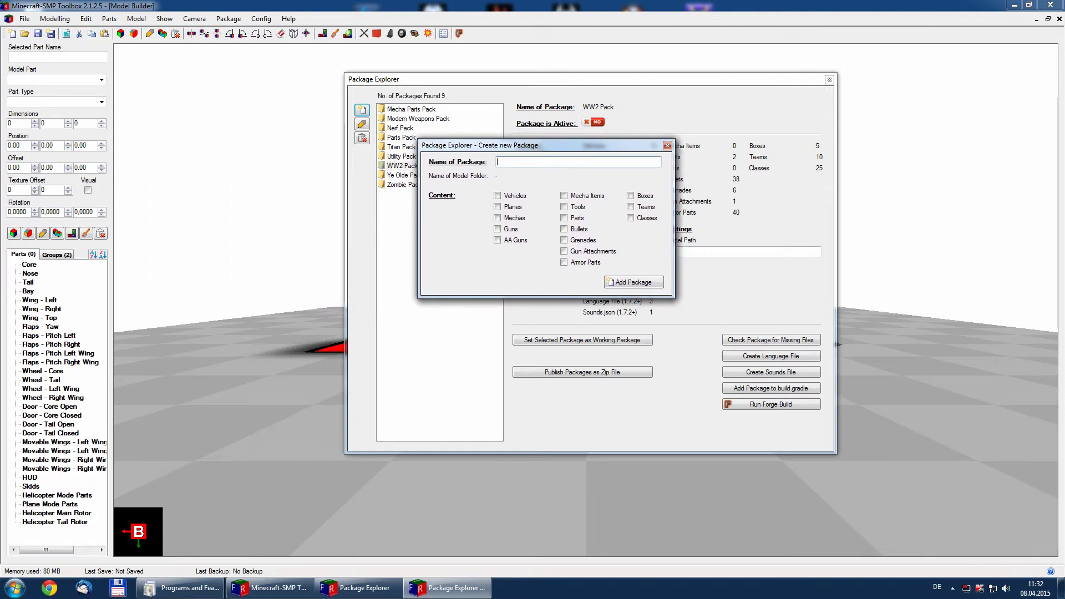
{"action": "type", "text": "Test P"}
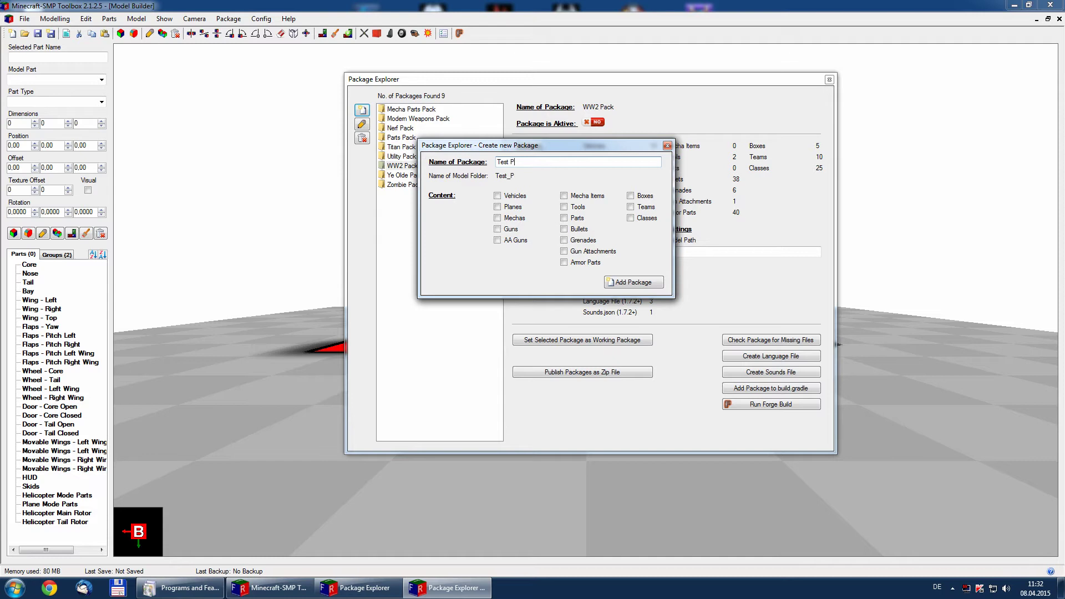
{"action": "type", "text": "ackage"}
{"action": "left_click", "coordinate": [497, 196]}
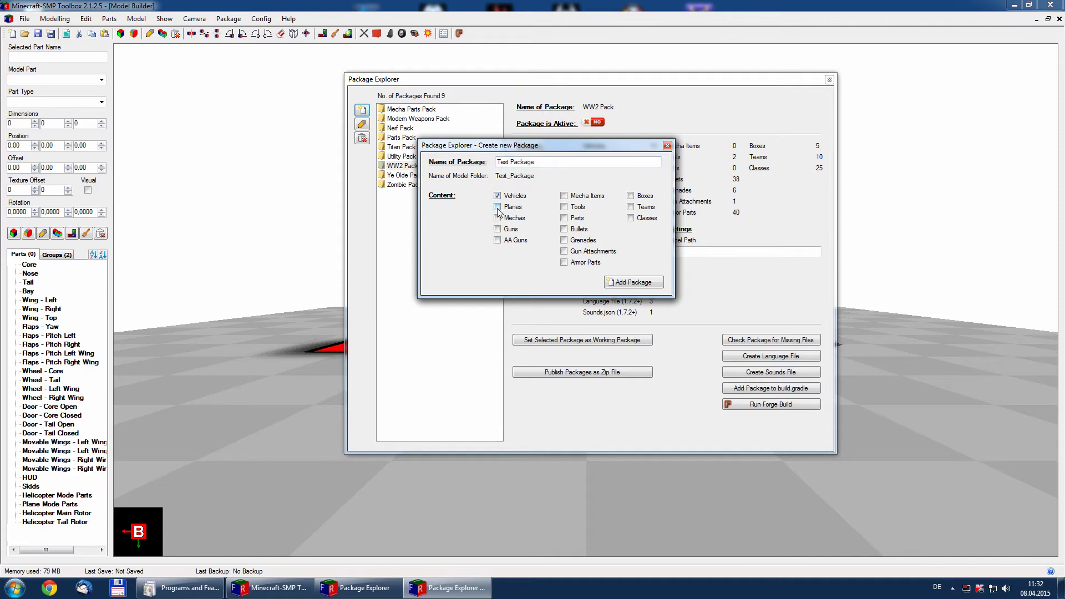
{"action": "left_click", "coordinate": [498, 208]}
{"action": "left_click", "coordinate": [498, 230]}
{"action": "left_click", "coordinate": [564, 229]}
{"action": "left_click", "coordinate": [633, 283]}
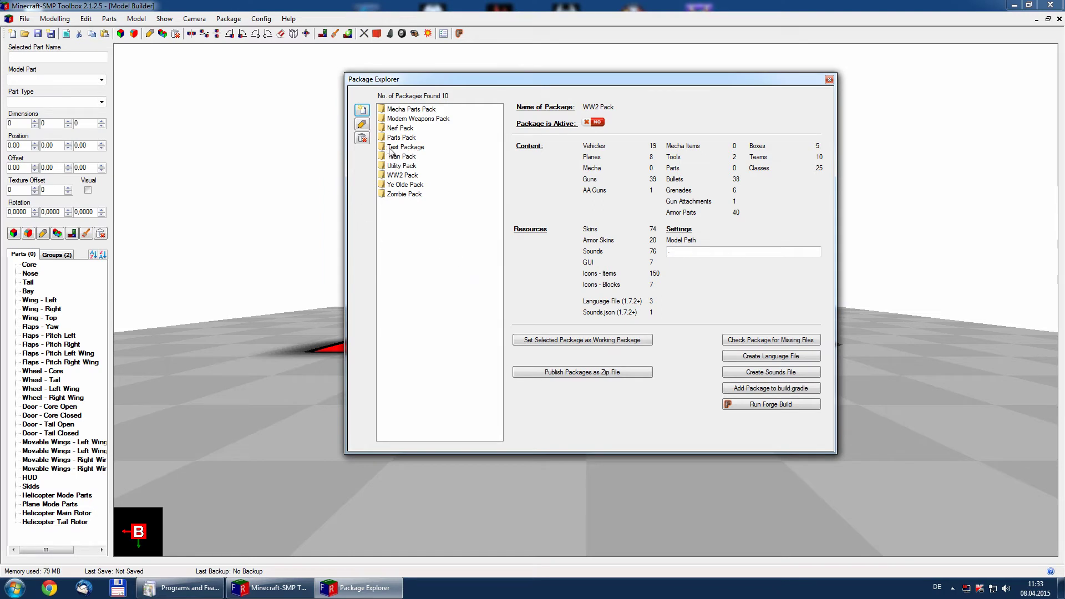
Select Test Package and set it as the working package.
{"action": "left_click", "coordinate": [409, 148]}
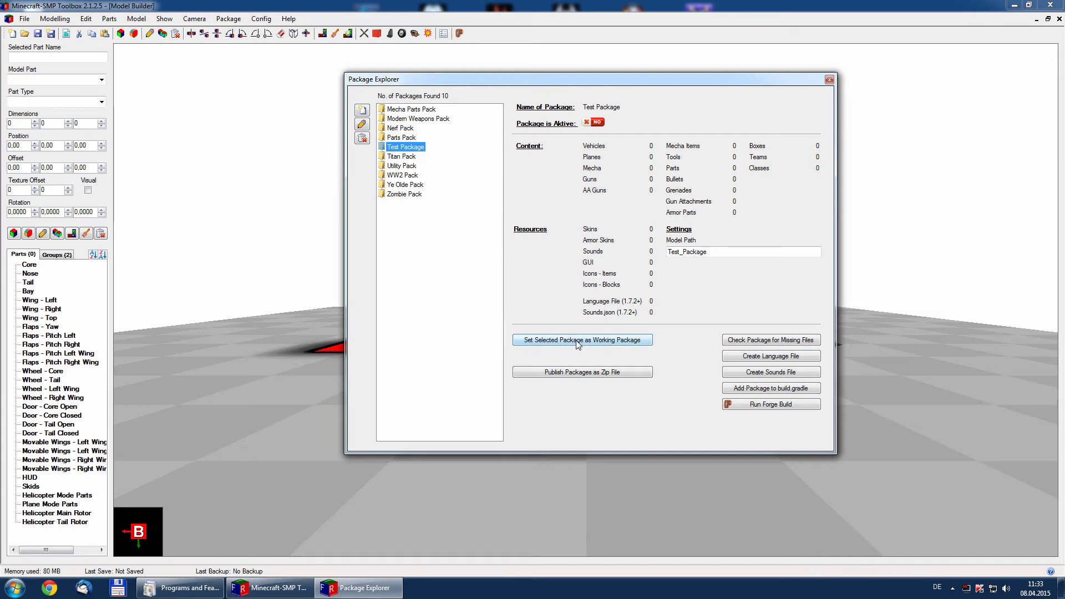
{"action": "left_click", "coordinate": [612, 343]}
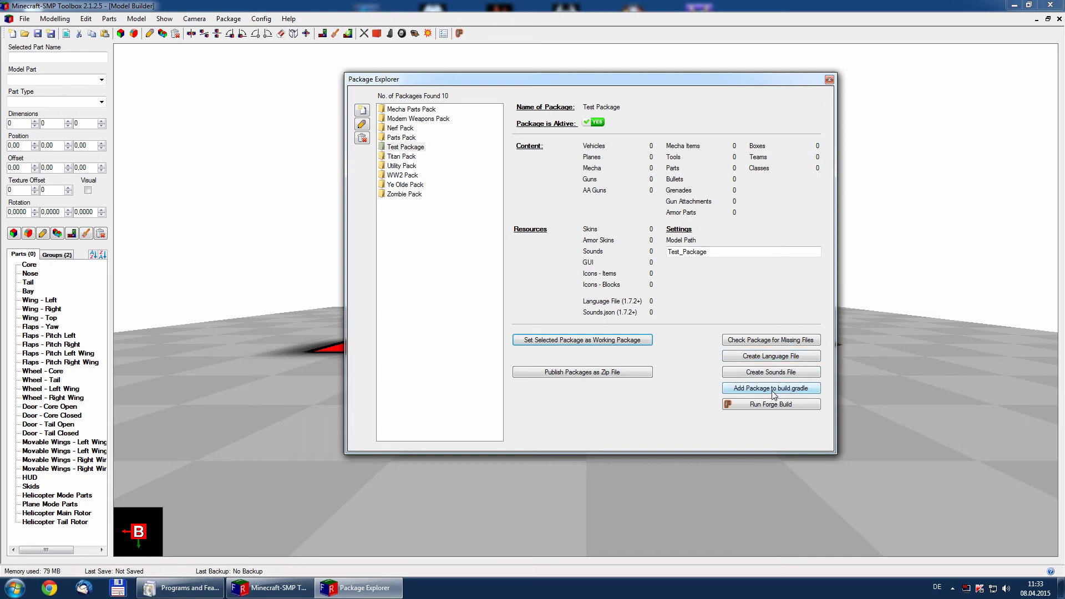
Add the active Test Package to the build gradle.
{"action": "left_click", "coordinate": [739, 393]}
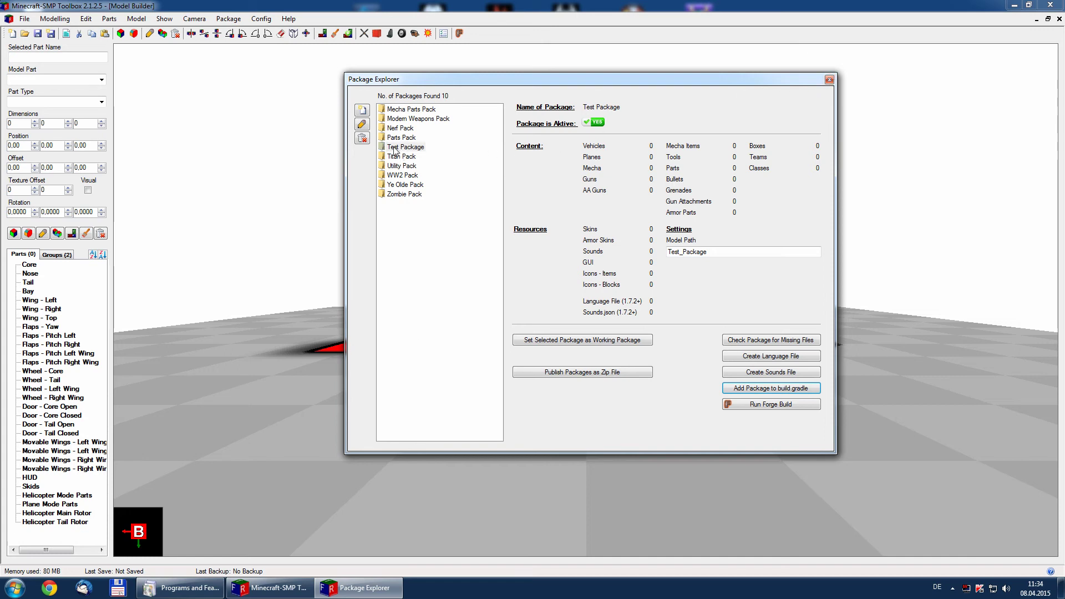
Close the Package Explorer and open Windows Explorer from the Start button.
{"action": "left_click", "coordinate": [829, 81]}
{"action": "left_click", "coordinate": [16, 589]}
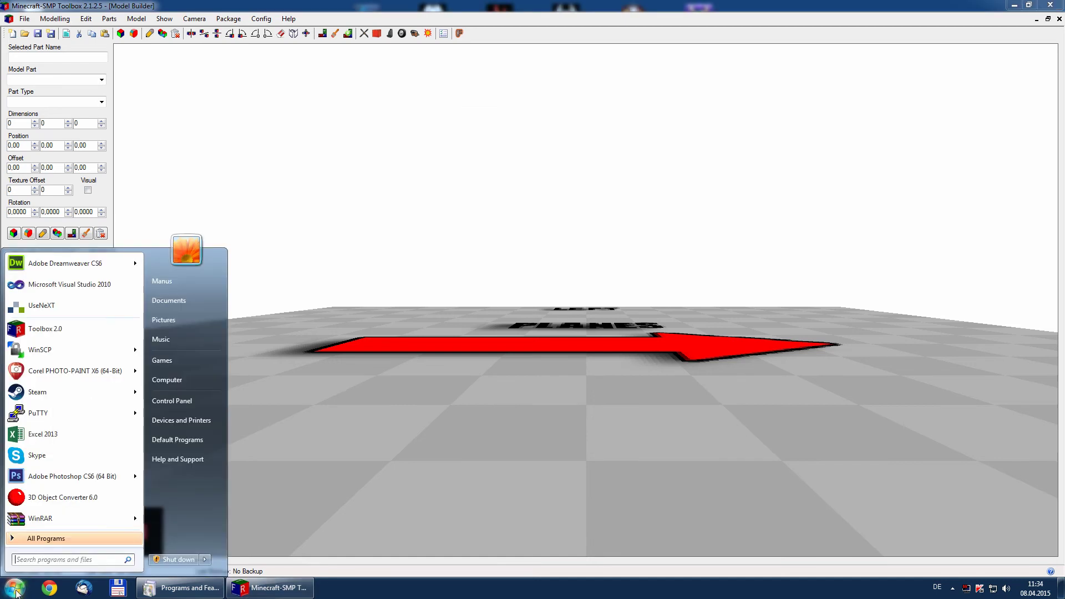
{"action": "right_click", "coordinate": [17, 587]}
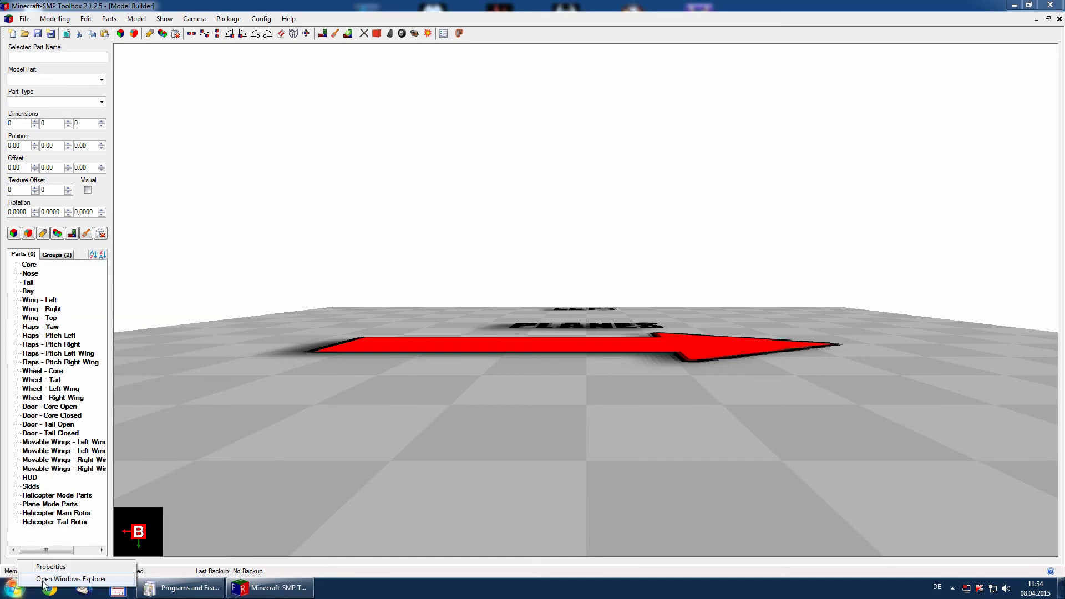
{"action": "left_click", "coordinate": [58, 580]}
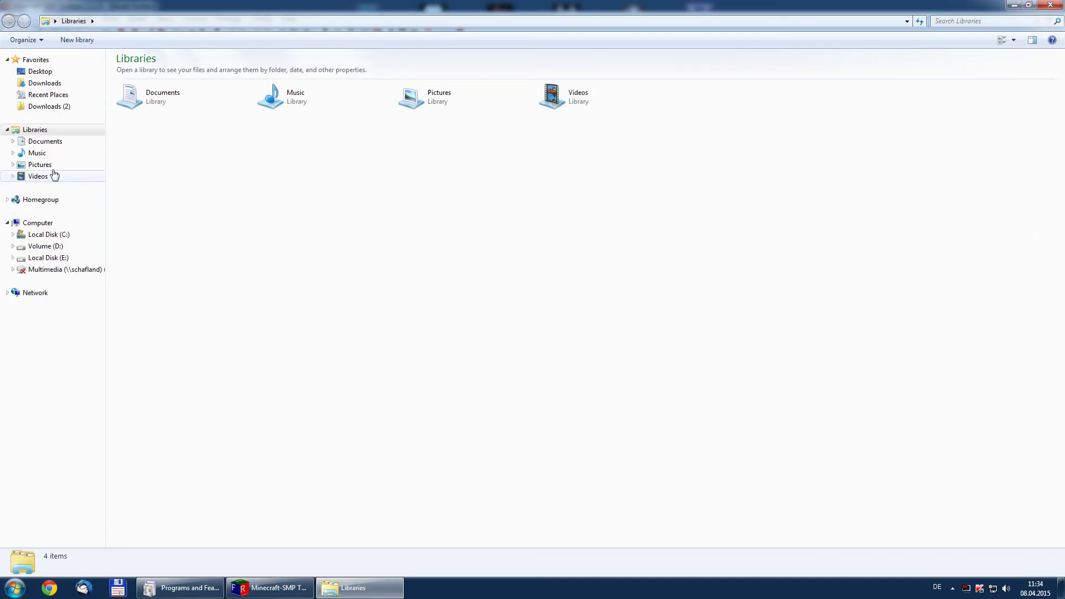
Go to Documents\Toolbox 2.0\Forge\eclipse\Flan and restore the Explorer window size.
{"action": "left_click", "coordinate": [43, 142]}
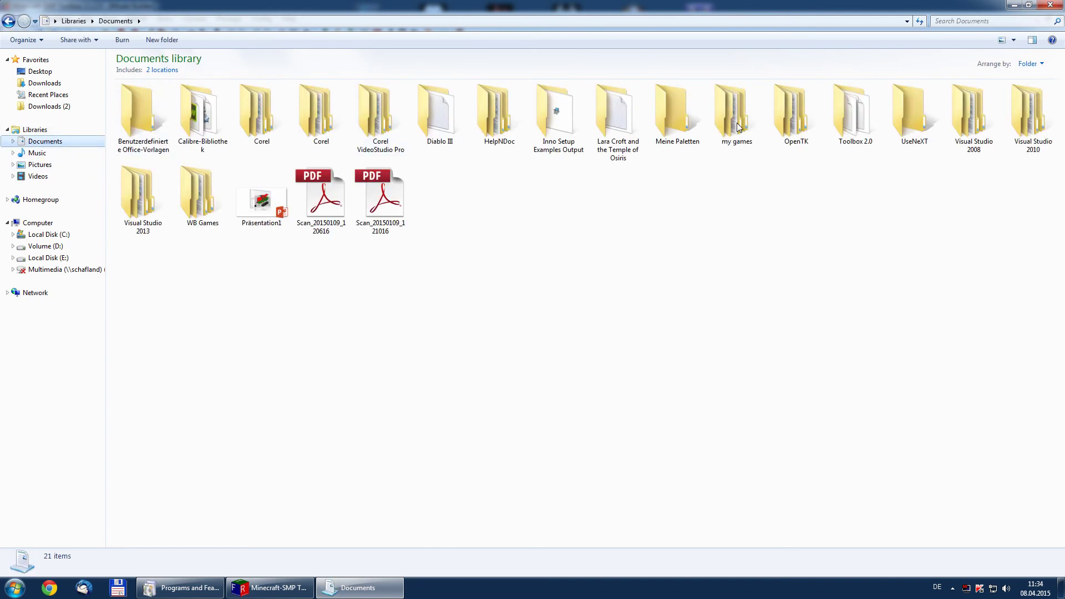
{"action": "double_click", "coordinate": [854, 113]}
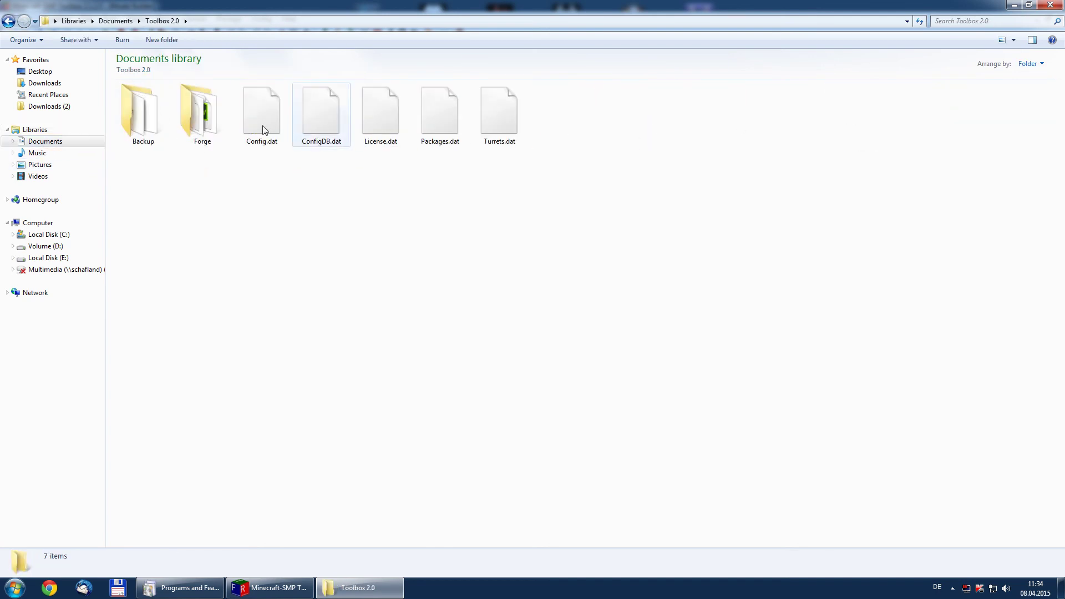
{"action": "double_click", "coordinate": [201, 115]}
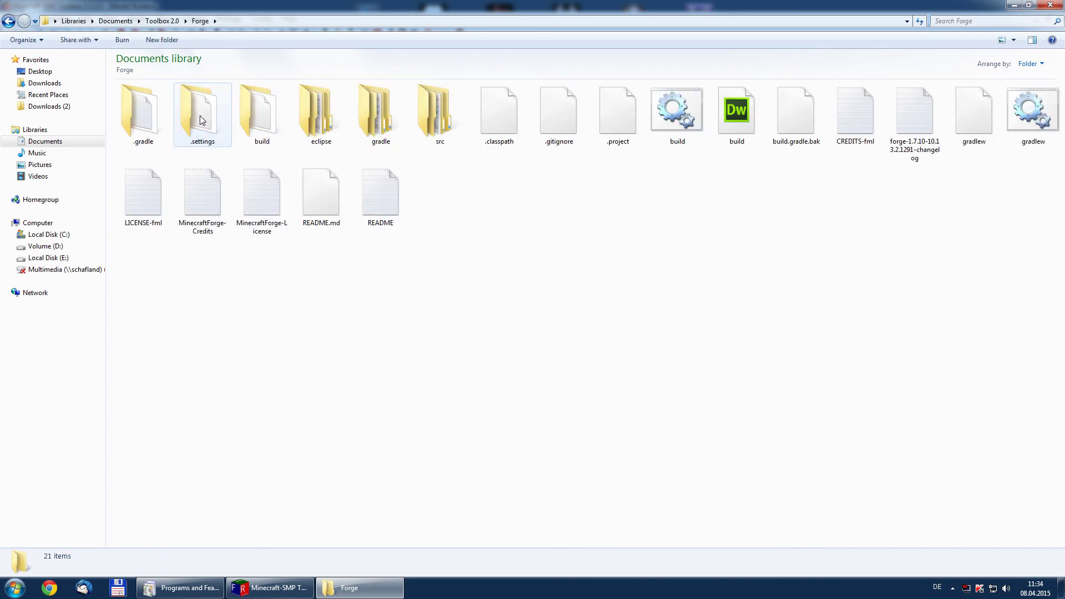
{"action": "double_click", "coordinate": [327, 118]}
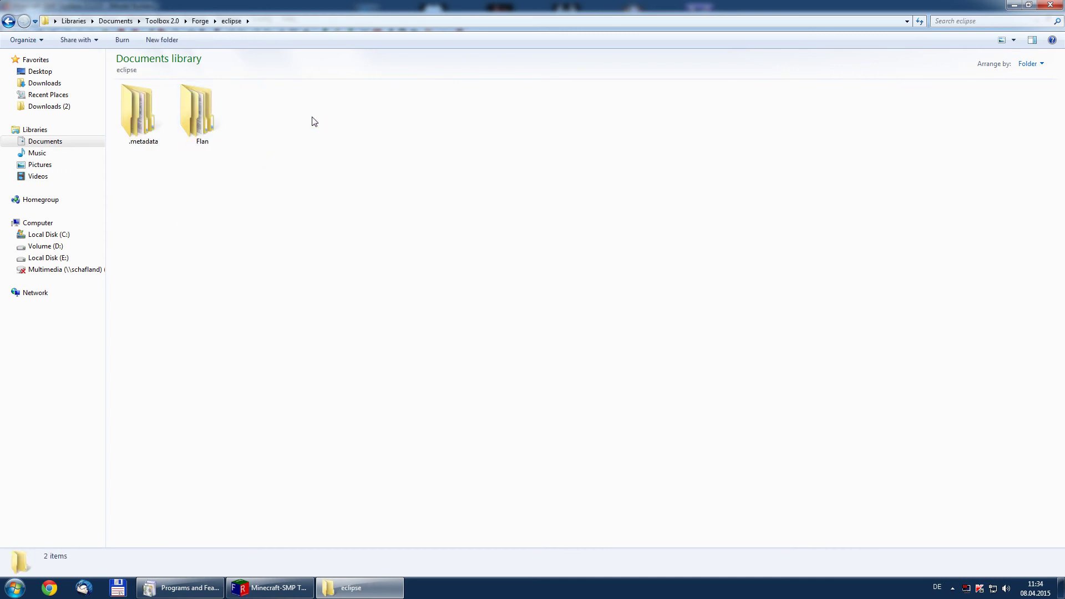
{"action": "double_click", "coordinate": [205, 121]}
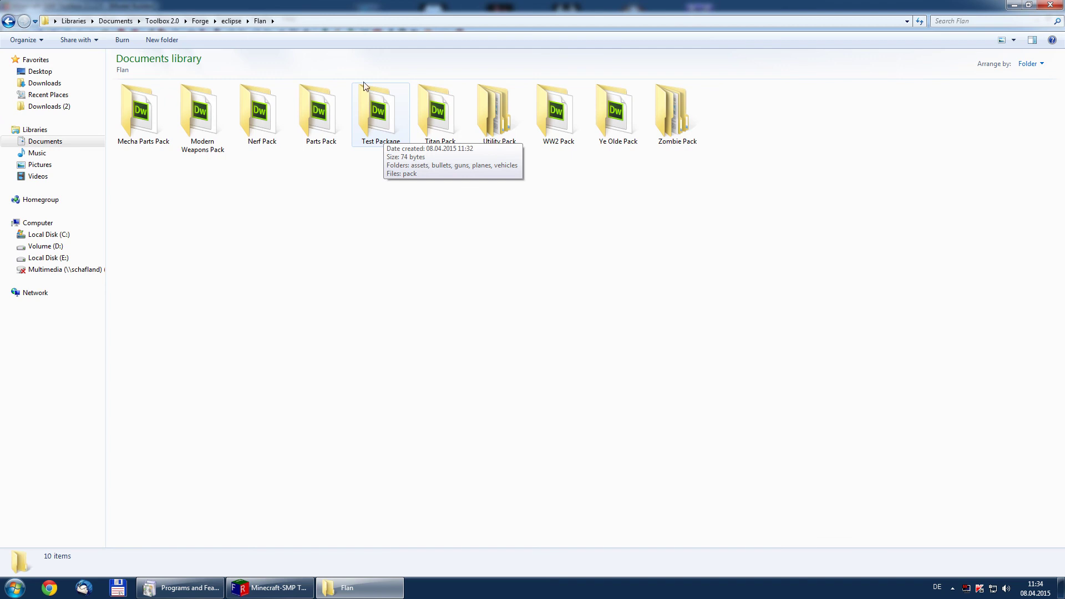
{"action": "left_click_drag", "start_coordinate": [387, 15], "coordinate": [551, 90]}
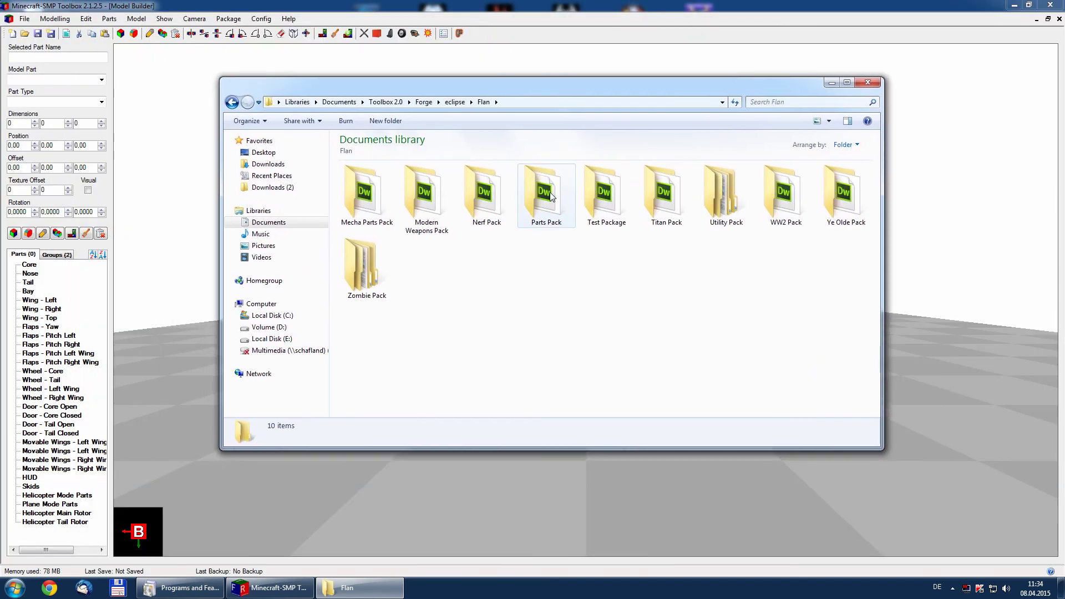
Inspect Test Package's pack file and assets\flansmod folders, then close Windows Explorer.
{"action": "double_click", "coordinate": [595, 198]}
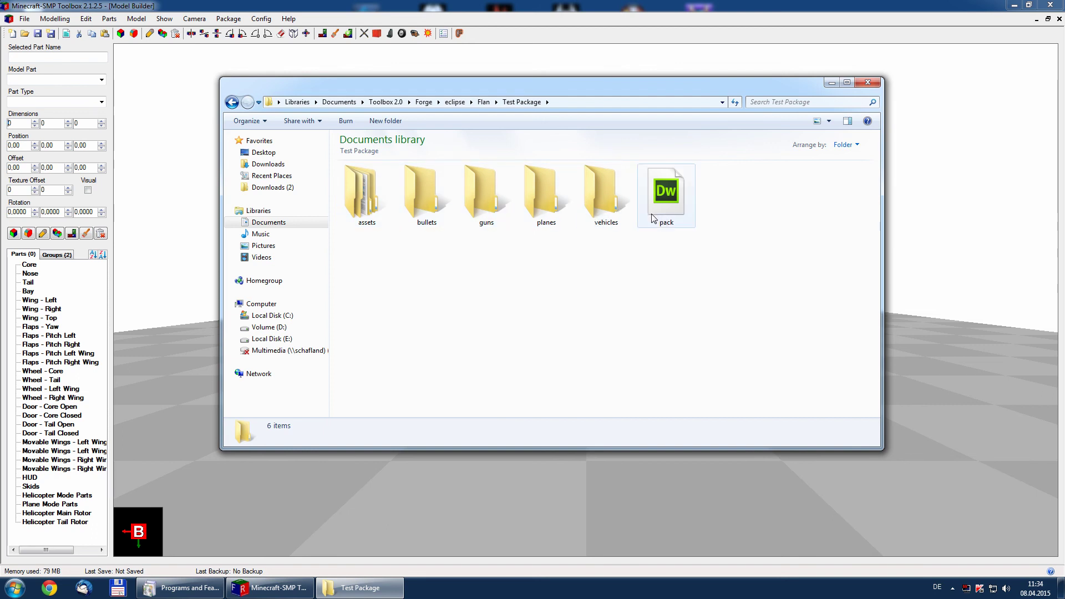
{"action": "left_click", "coordinate": [667, 207]}
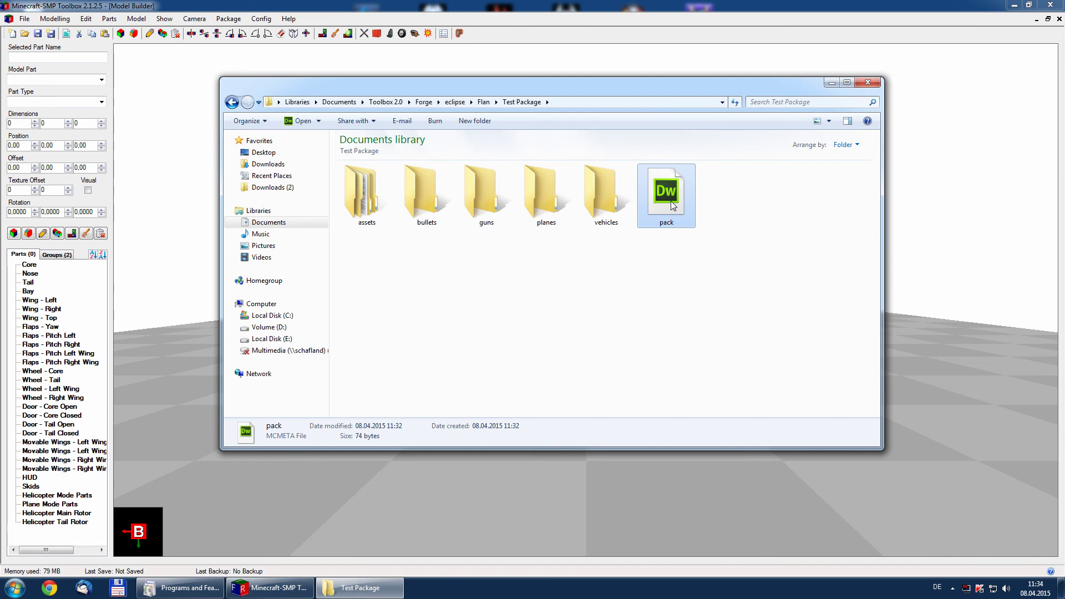
{"action": "double_click", "coordinate": [367, 194]}
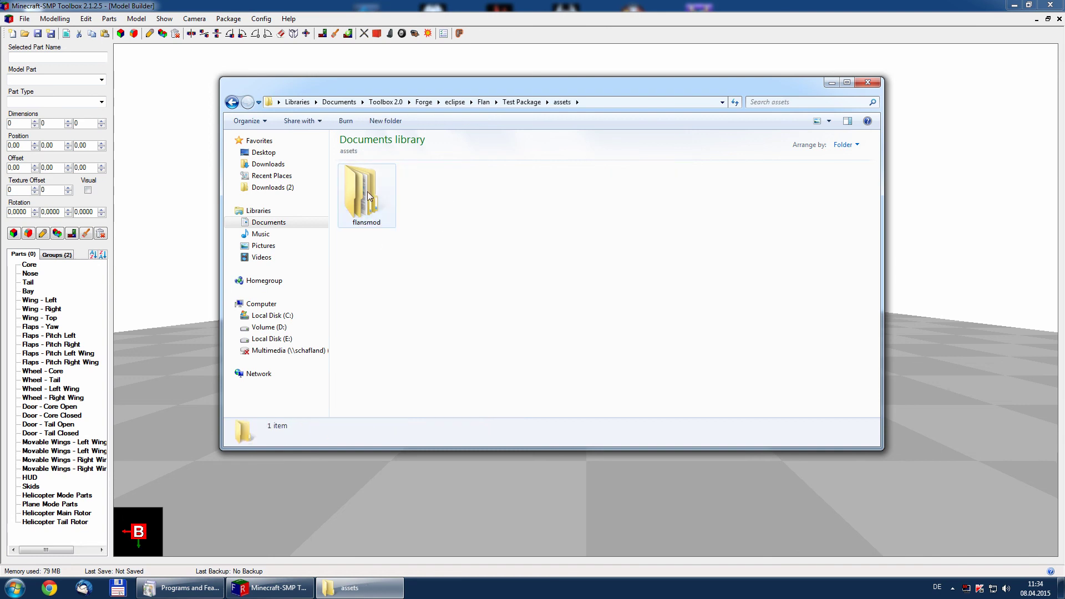
{"action": "double_click", "coordinate": [367, 195]}
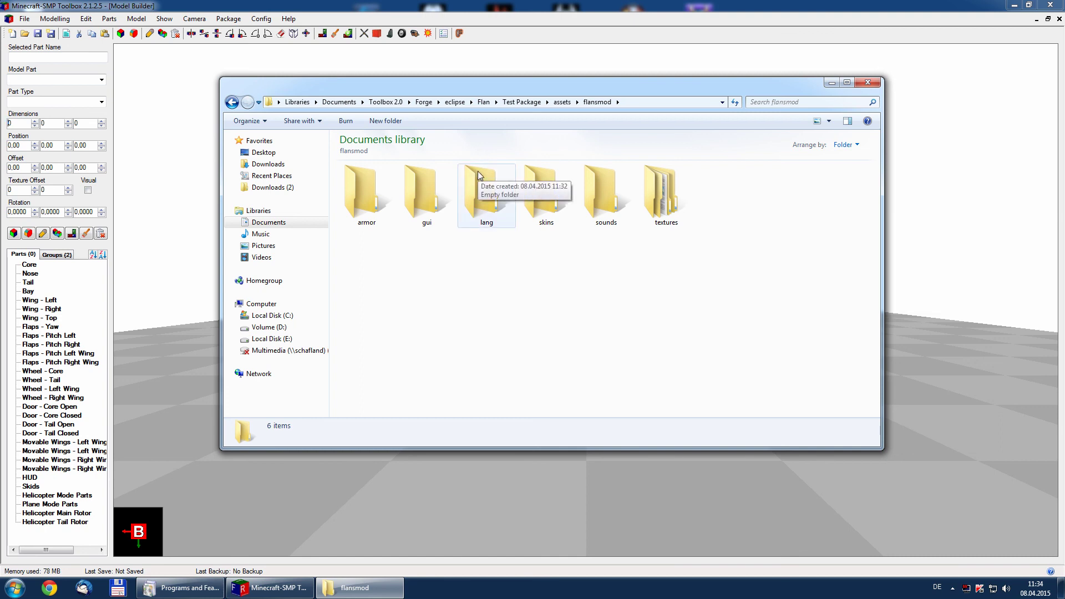
{"action": "left_click", "coordinate": [869, 83]}
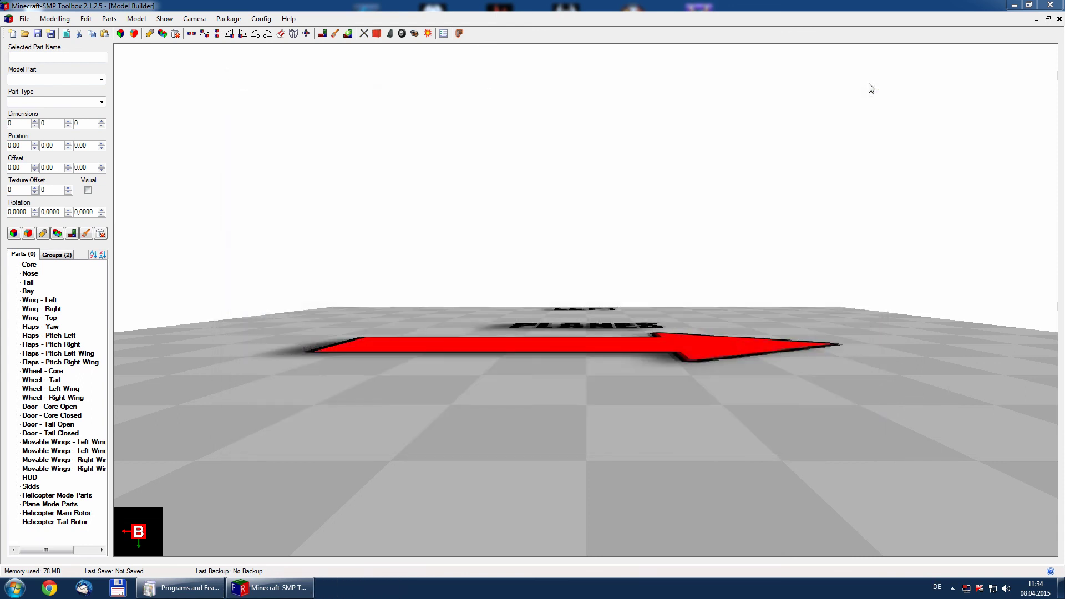